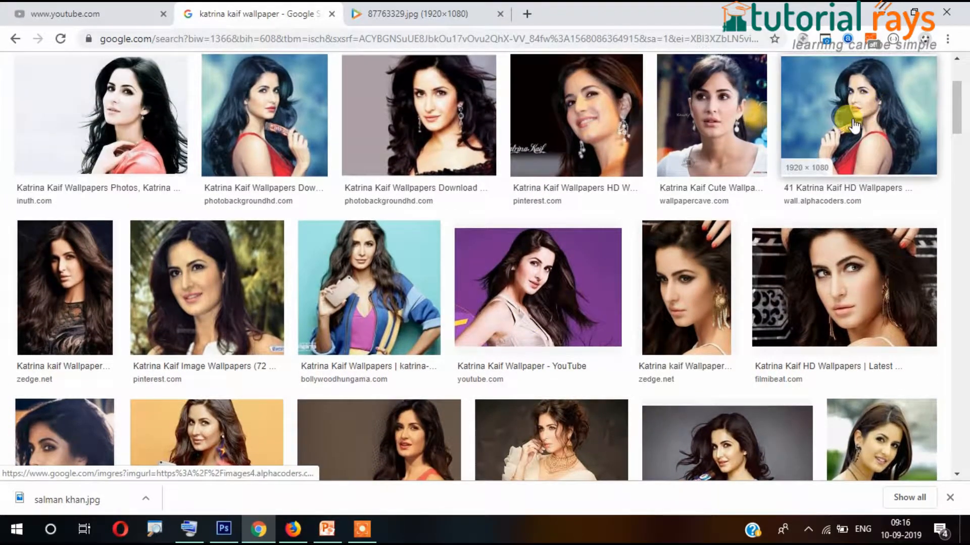
# Preview the blue-background Katrina Kaif wallpaper in the image results and inspect the image in a separate tab, closing that tab when done.
pyautogui.click(889, 133)
pyautogui.rightClick(677, 166)
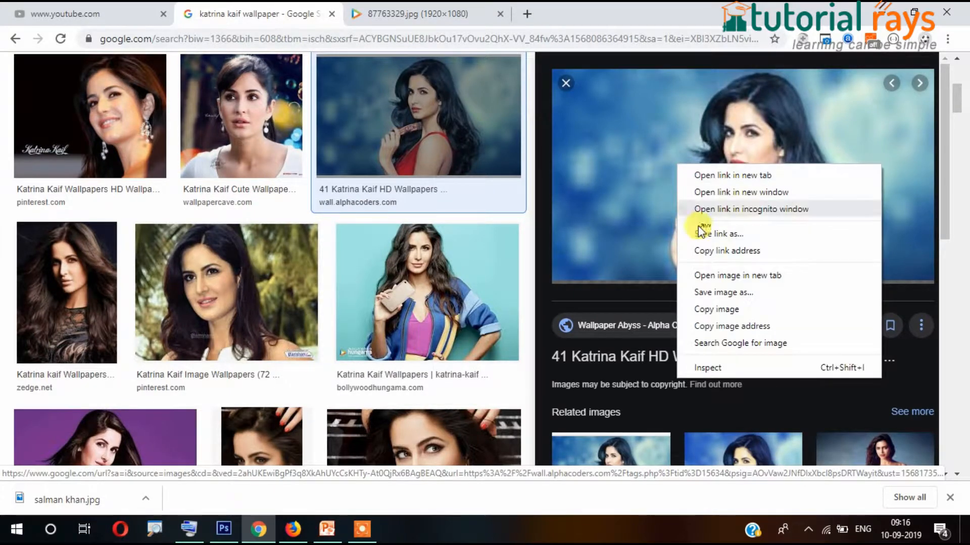
pyautogui.click(789, 276)
pyautogui.click(575, 14)
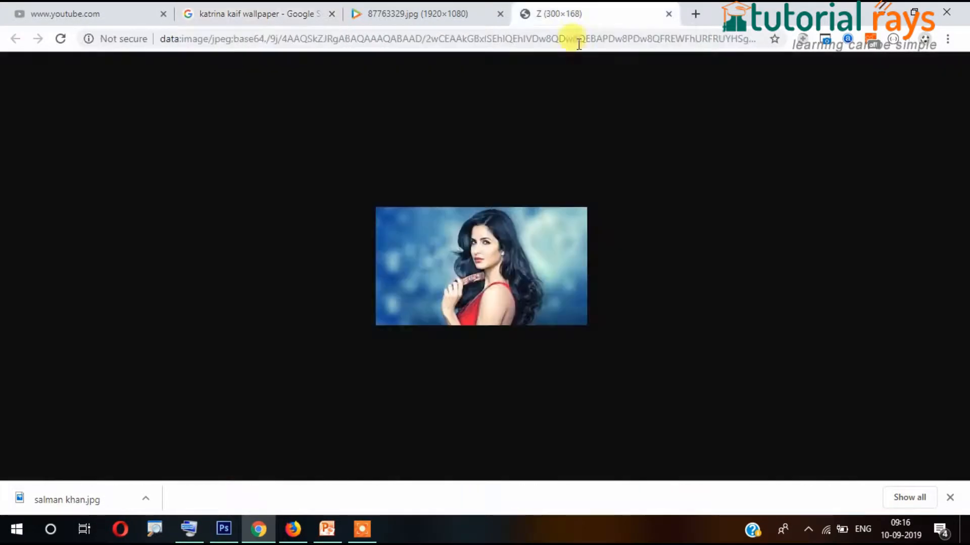
pyautogui.click(669, 14)
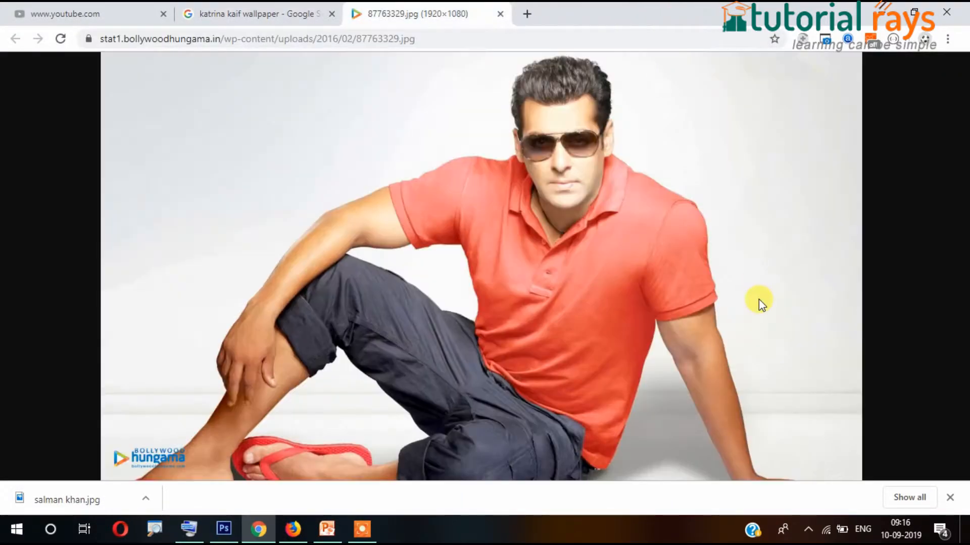
# Go to the Wallpaper Abyss page behind the previewed search result and open its 1920x1200 wallpaper with the purple dress.
pyautogui.click(253, 13)
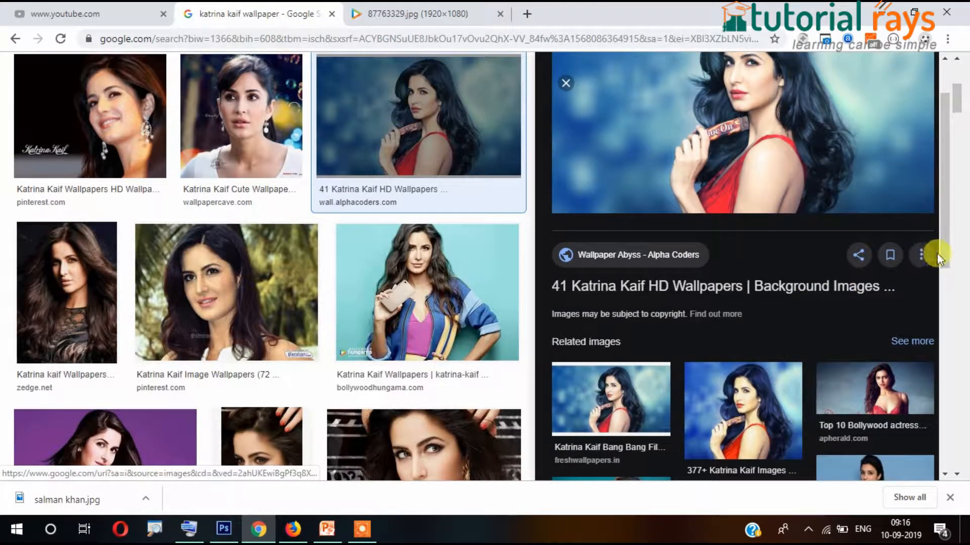
pyautogui.click(733, 167)
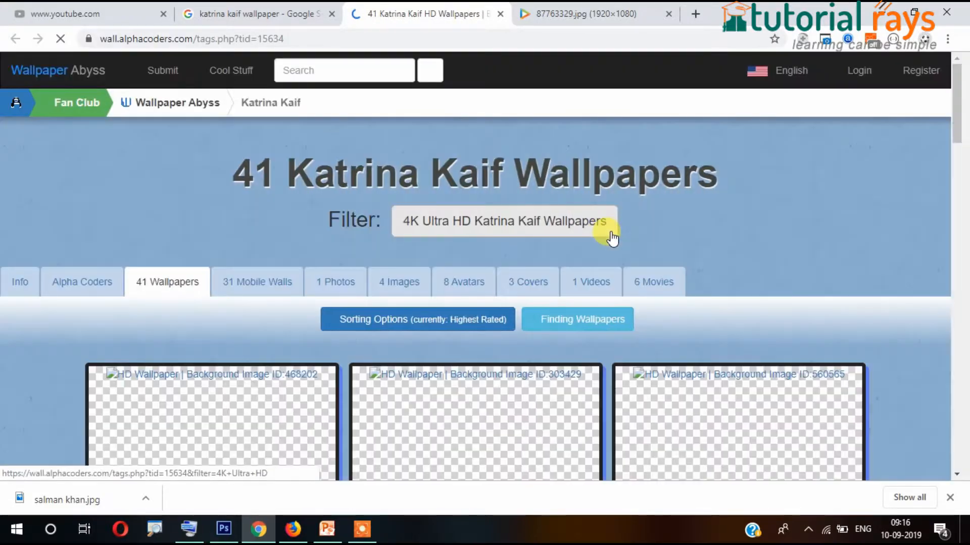
pyautogui.scroll(-7, 613, 247)
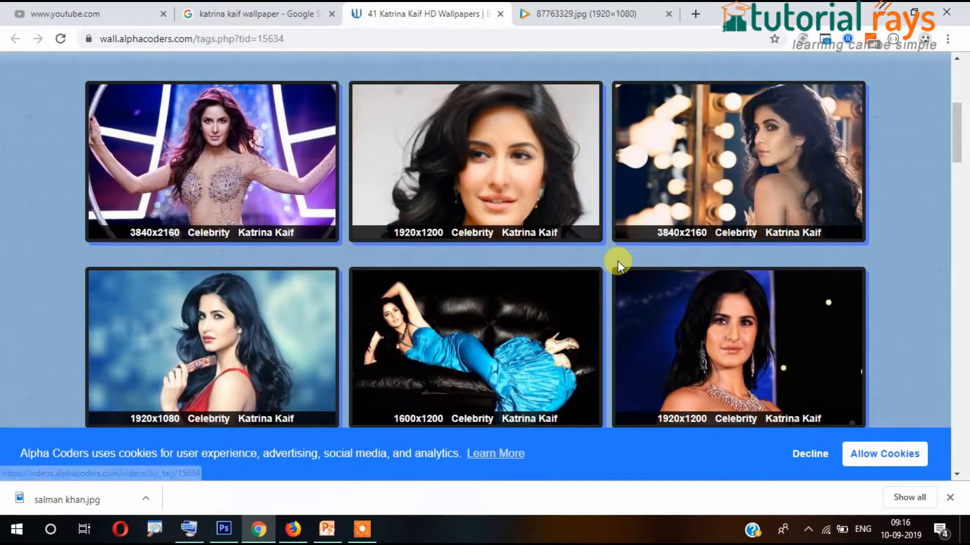
pyautogui.scroll(-4, 617, 261)
pyautogui.scroll(-2, 584, 335)
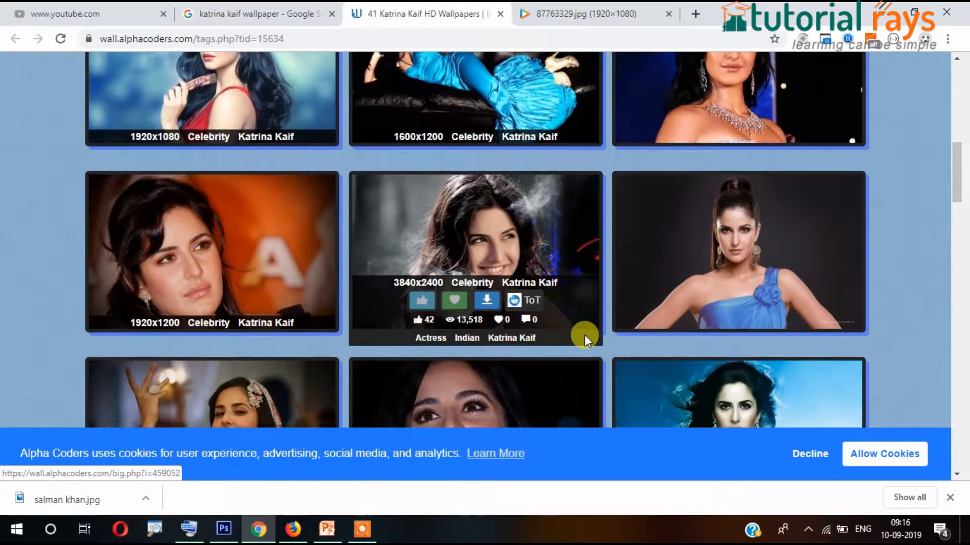
pyautogui.scroll(-3, 582, 335)
pyautogui.scroll(-8, 546, 344)
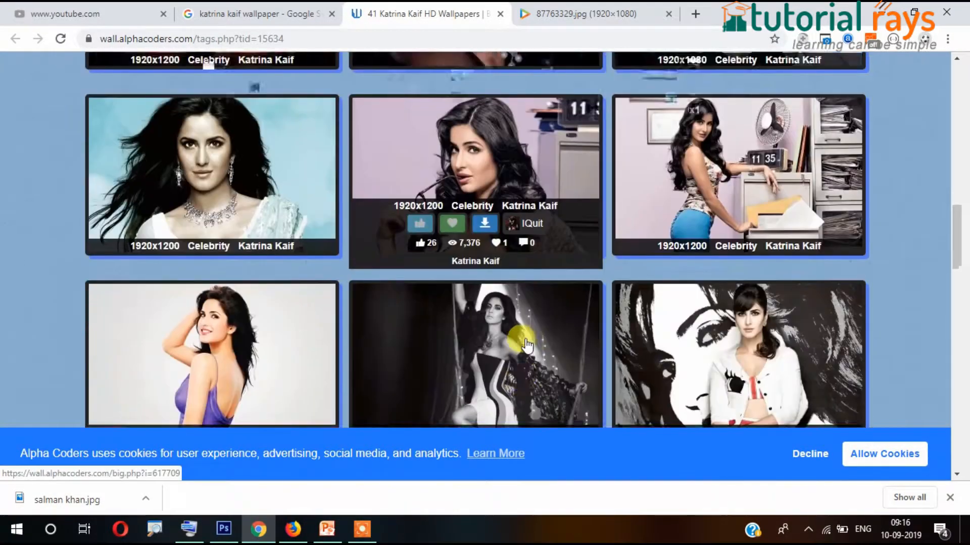
pyautogui.scroll(-6, 525, 345)
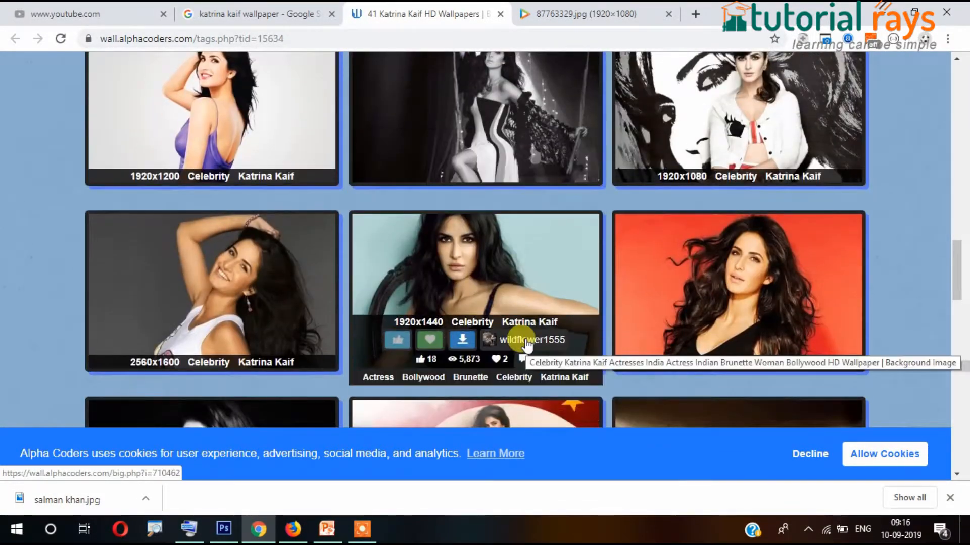
pyautogui.scroll(4, 525, 345)
pyautogui.scroll(3, 525, 343)
pyautogui.scroll(-3, 429, 335)
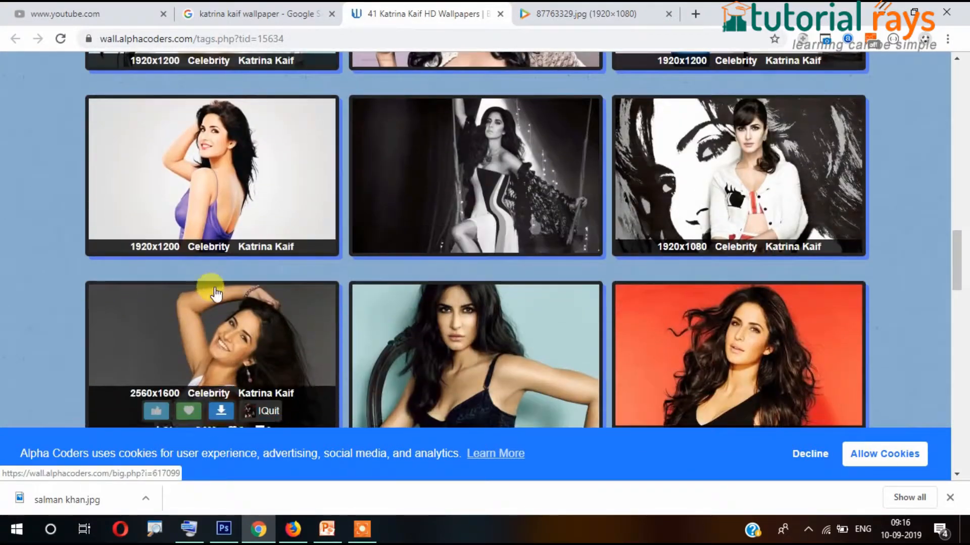
pyautogui.click(223, 165)
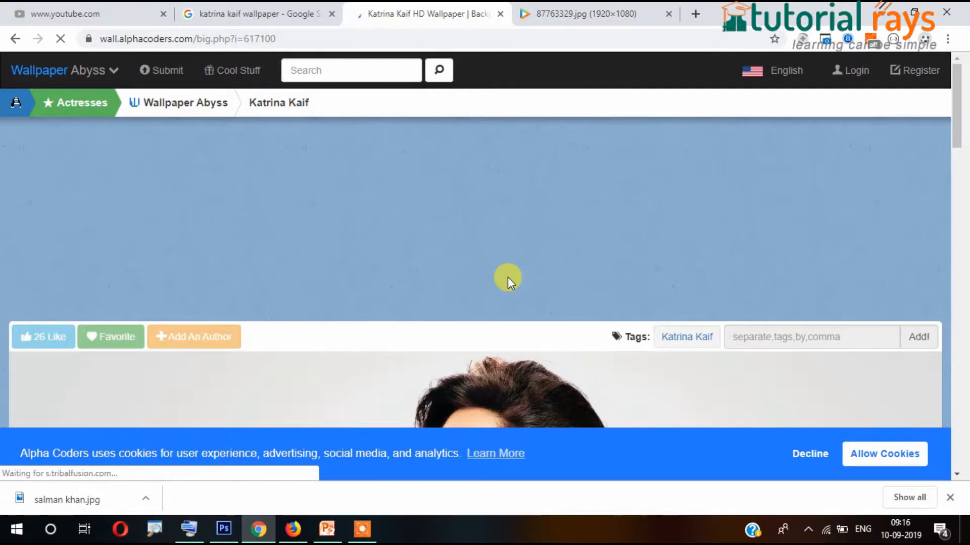
# Open the purple-dress wallpaper image by itself in a new tab and switch to that tab.
pyautogui.scroll(-6, 507, 277)
pyautogui.rightClick(351, 133)
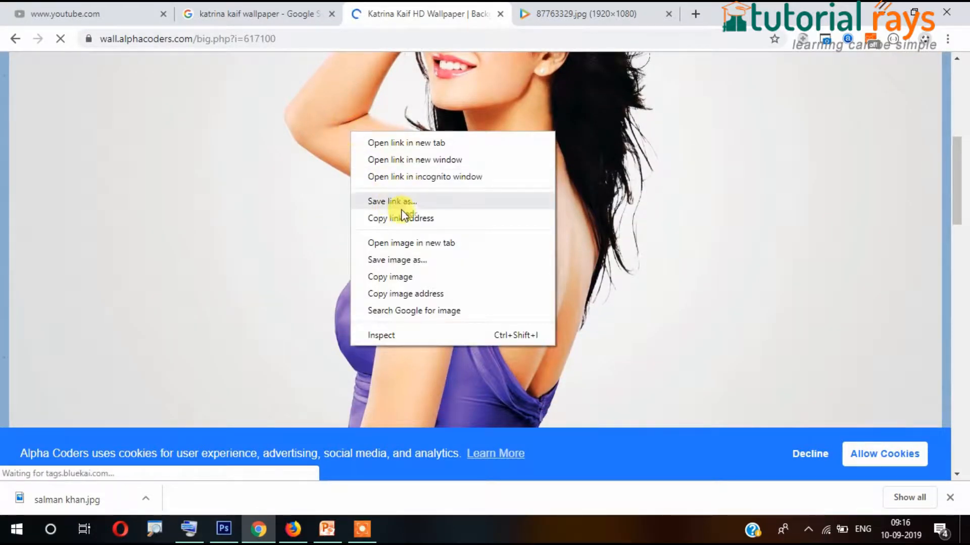
pyautogui.click(462, 243)
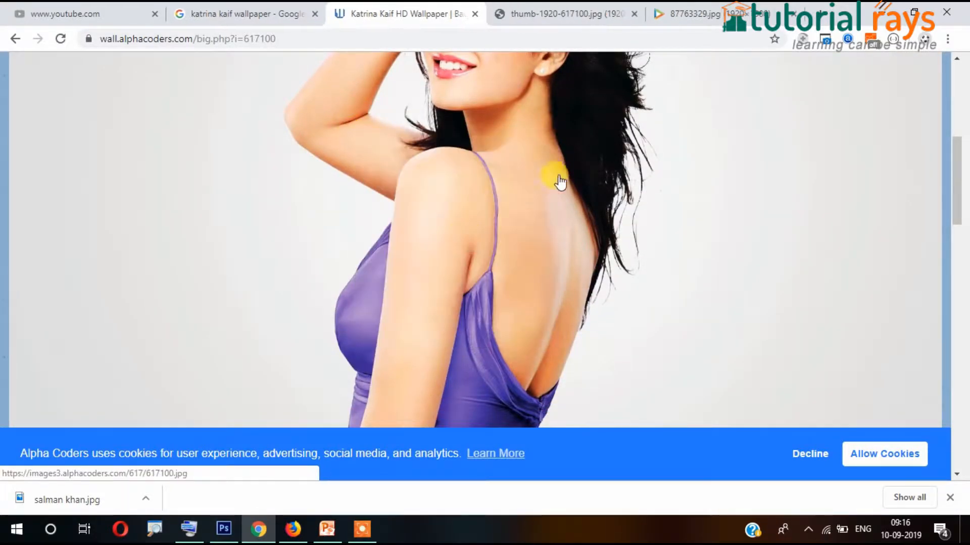
pyautogui.click(547, 15)
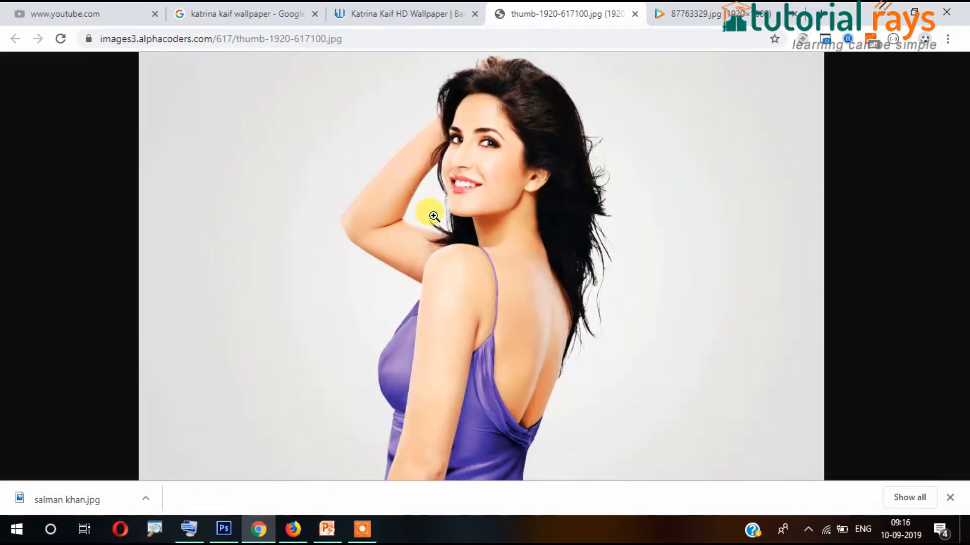
# Save the full-size wallpaper as a JPEG named katrina on the Desktop.
pyautogui.hotkey('ctrl', 's')
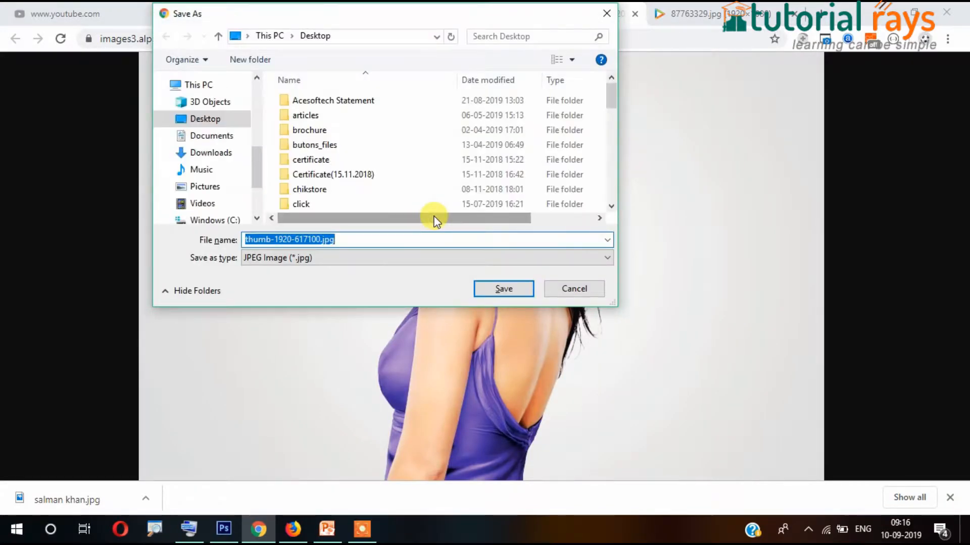
pyautogui.write('katrina')
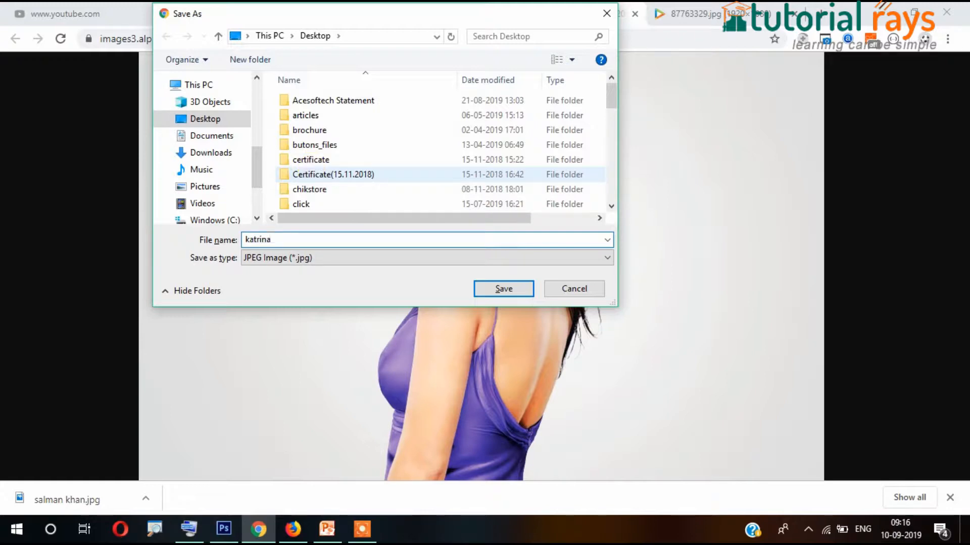
pyautogui.press('Return')
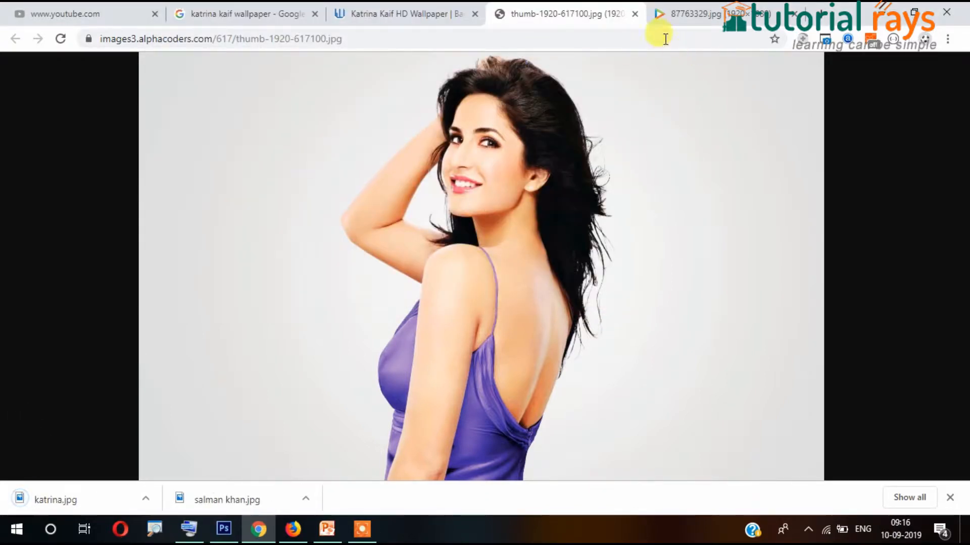
# Close the browser tabs of the saved katrina image and the 87763329.jpg picture.
pyautogui.click(634, 15)
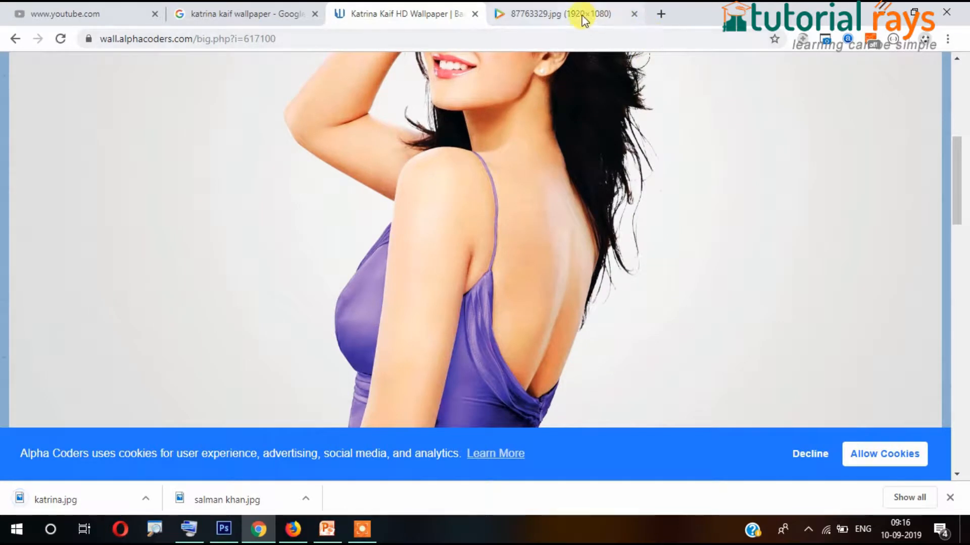
pyautogui.click(601, 20)
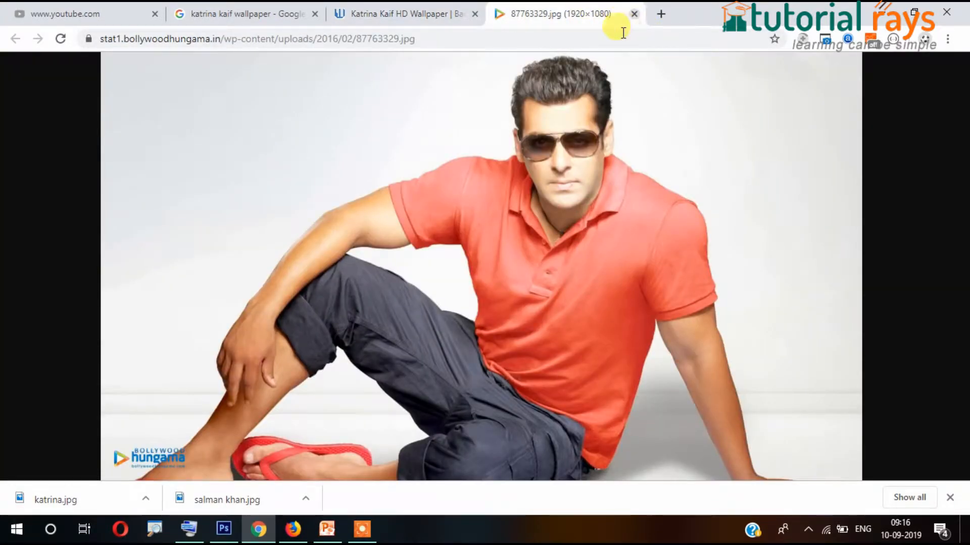
pyautogui.click(633, 14)
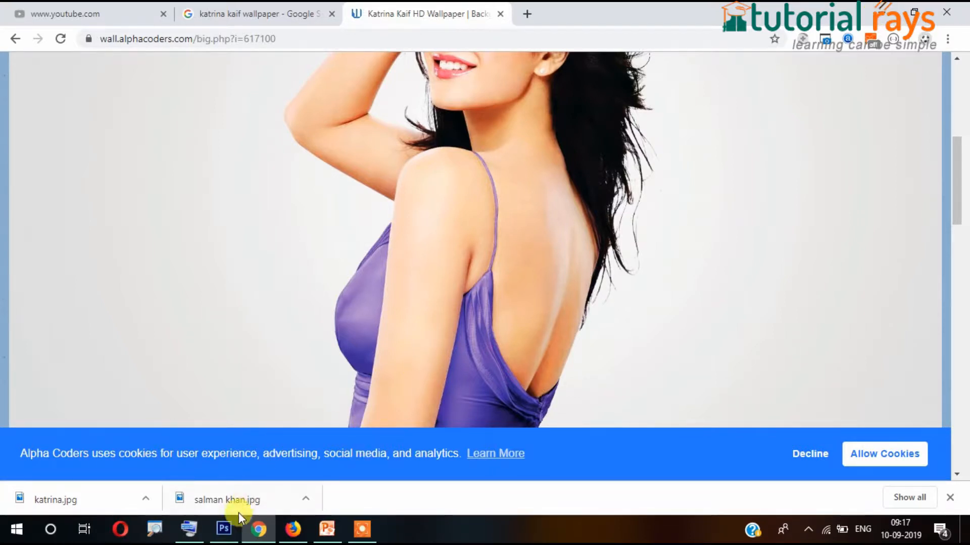
# Switch to Photoshop and open katrina.jpg from the Desktop as a second document.
pyautogui.click(225, 528)
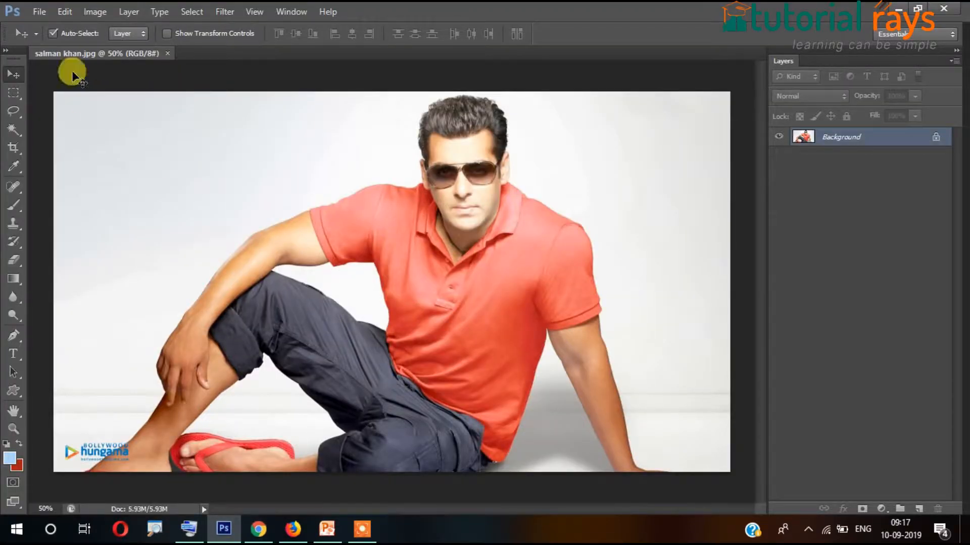
pyautogui.click(35, 13)
pyautogui.click(59, 37)
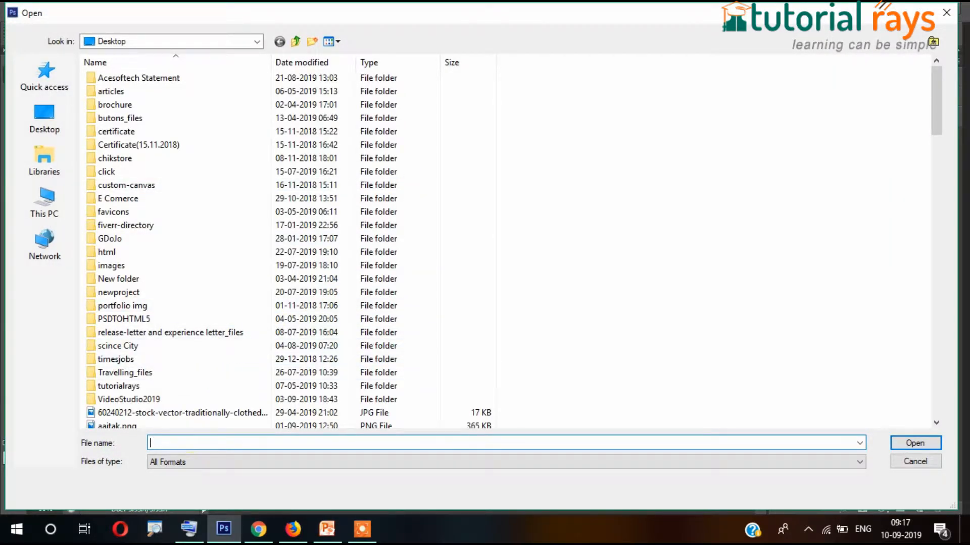
pyautogui.write('katrina')
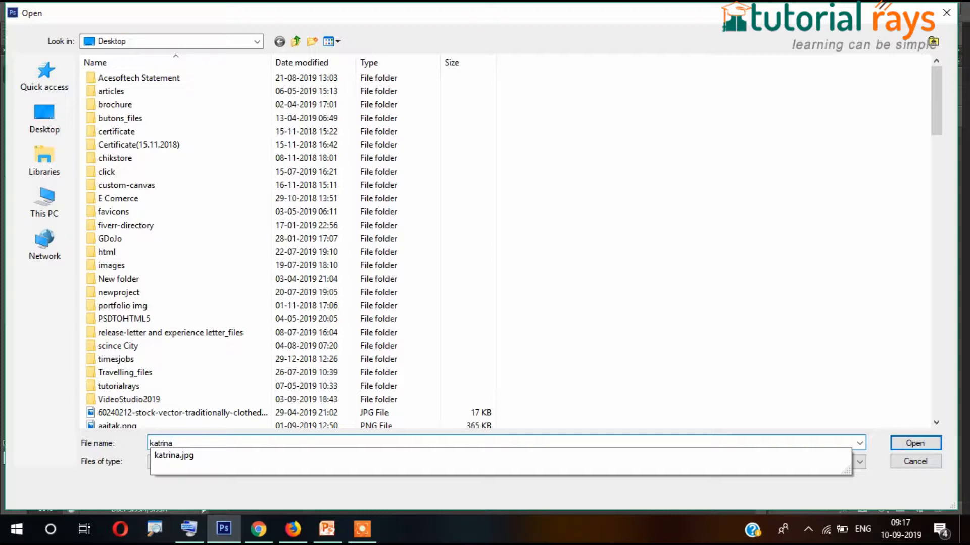
pyautogui.press('Return')
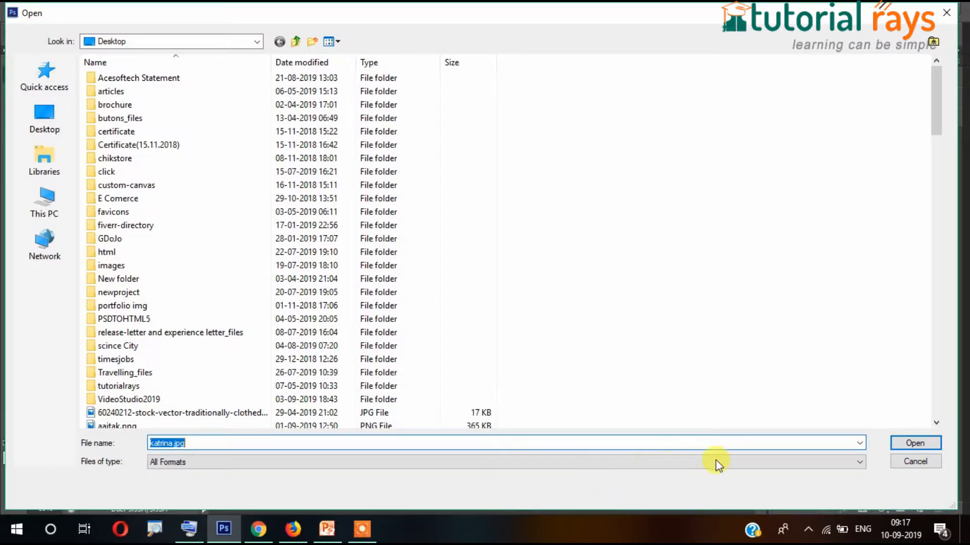
pyautogui.click(904, 444)
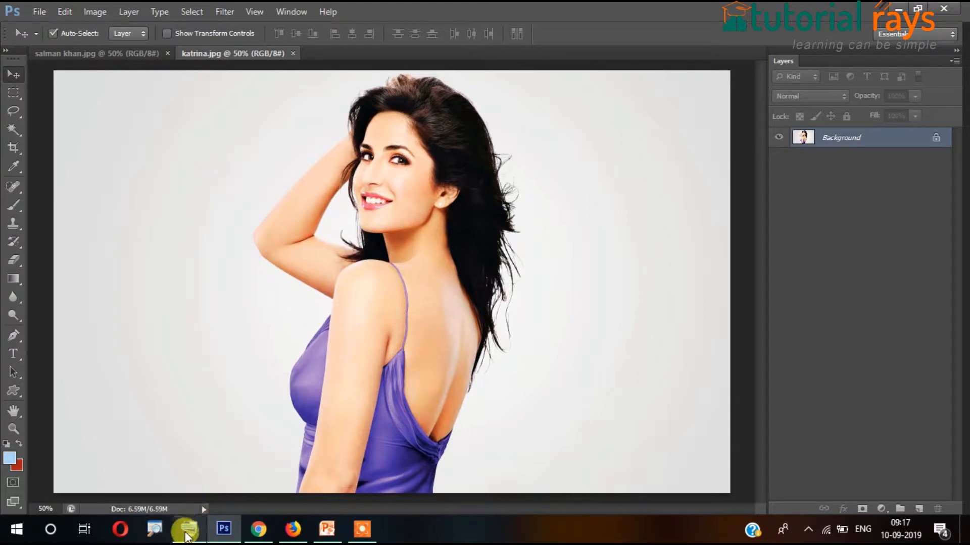
pyautogui.click(187, 535)
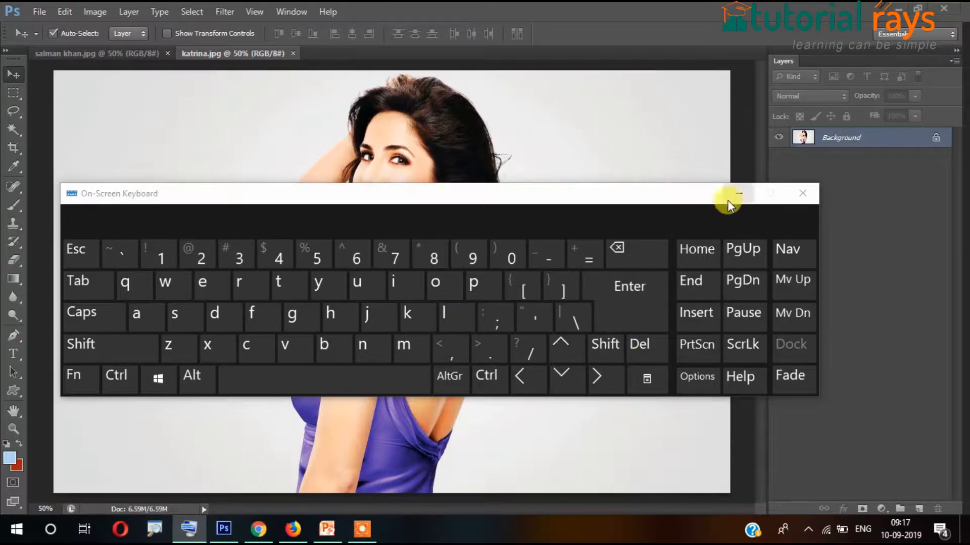
pyautogui.press('ctrl')
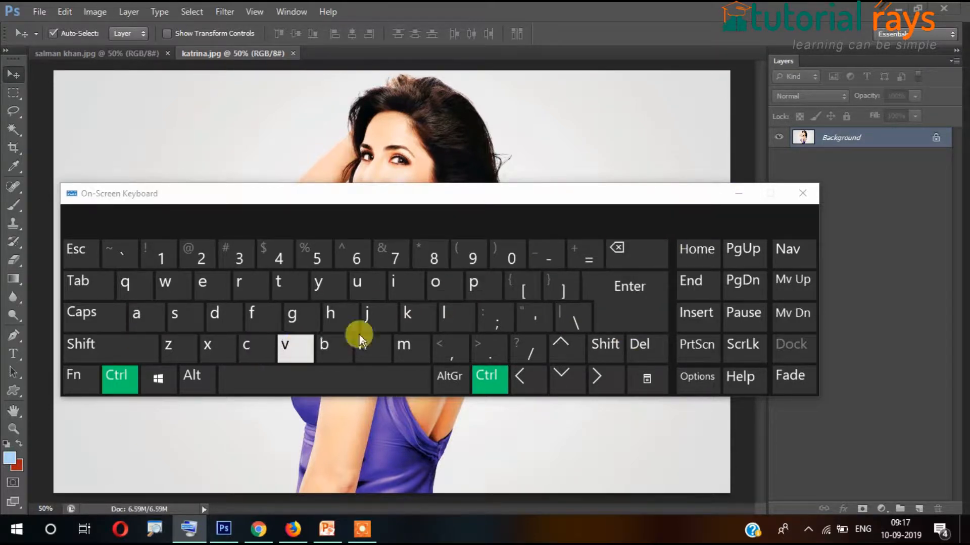
pyautogui.click(738, 193)
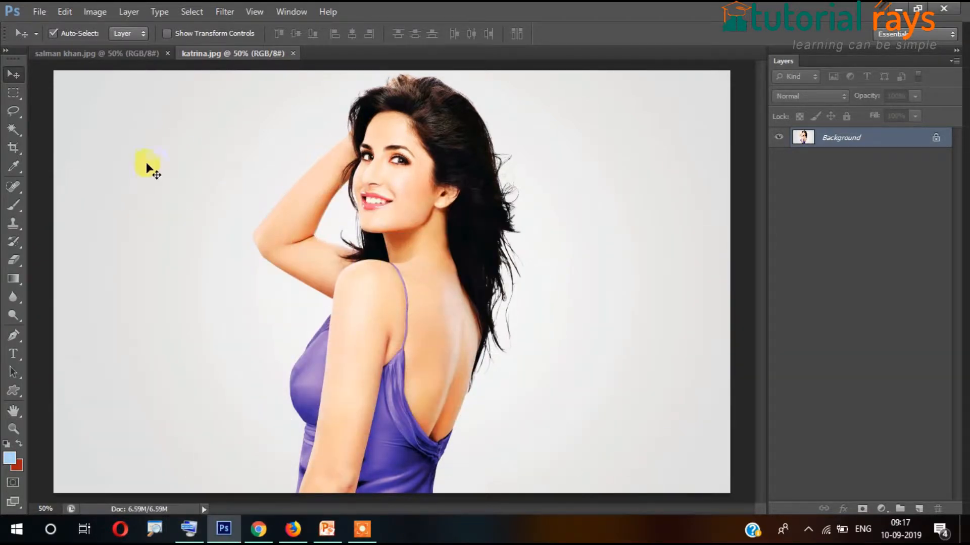
# Select the entire katrina.jpg canvas and copy its pixels.
pyautogui.hotkey('ctrl', 'a')
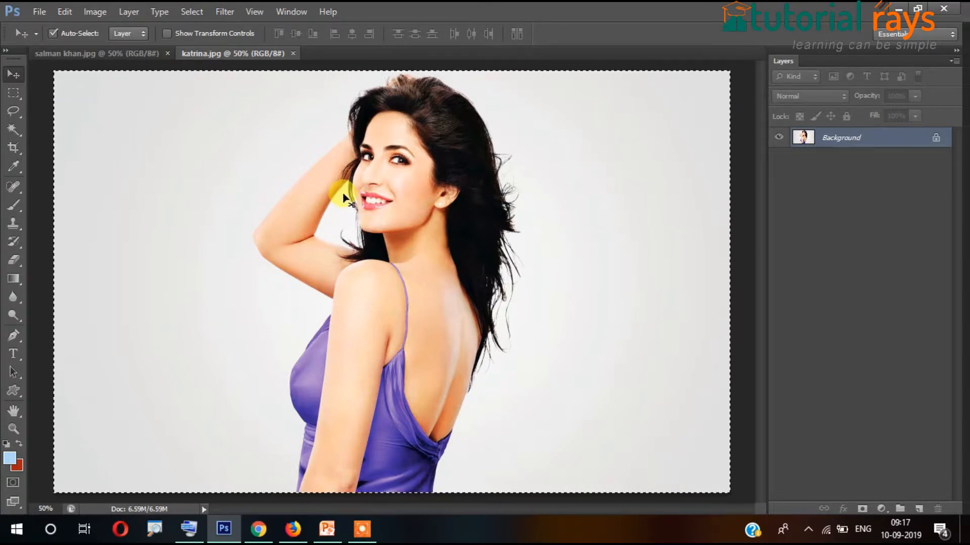
pyautogui.hotkey('ctrl', '-')
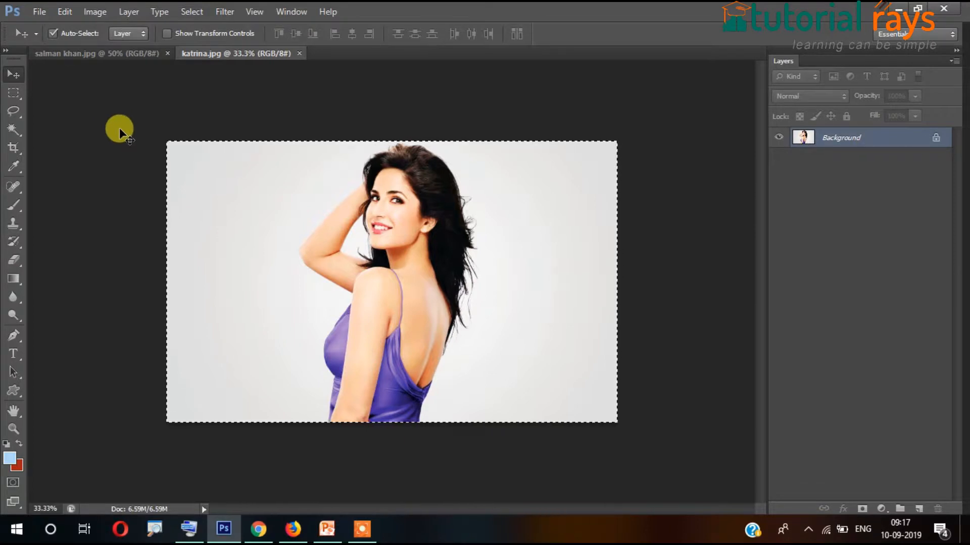
pyautogui.click(68, 14)
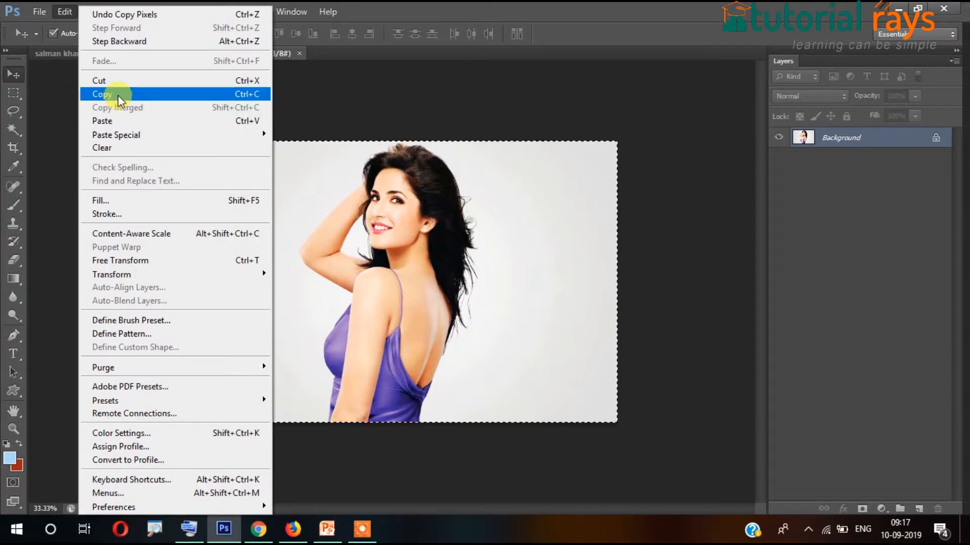
pyautogui.click(117, 95)
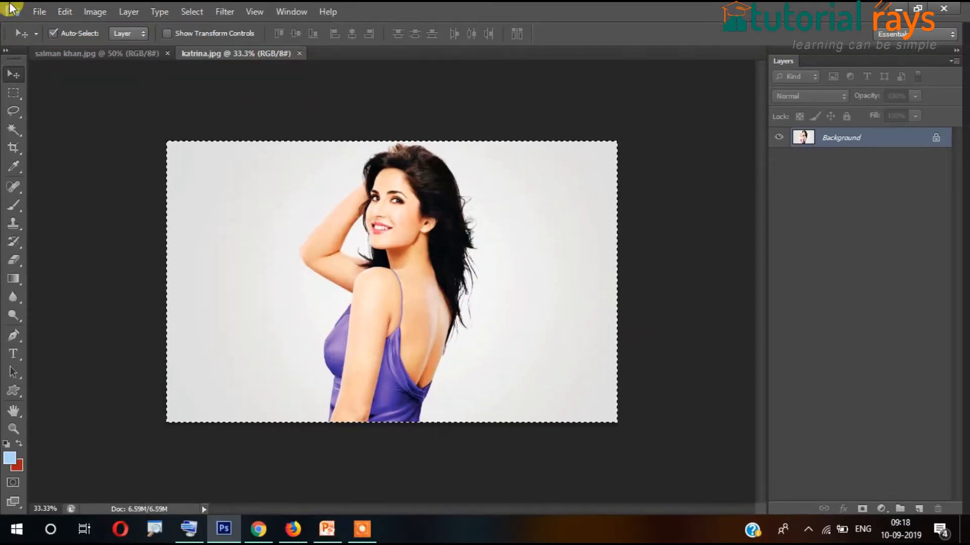
# Paste the copied picture into the salman khan.jpg document as a new layer.
pyautogui.click(141, 106)
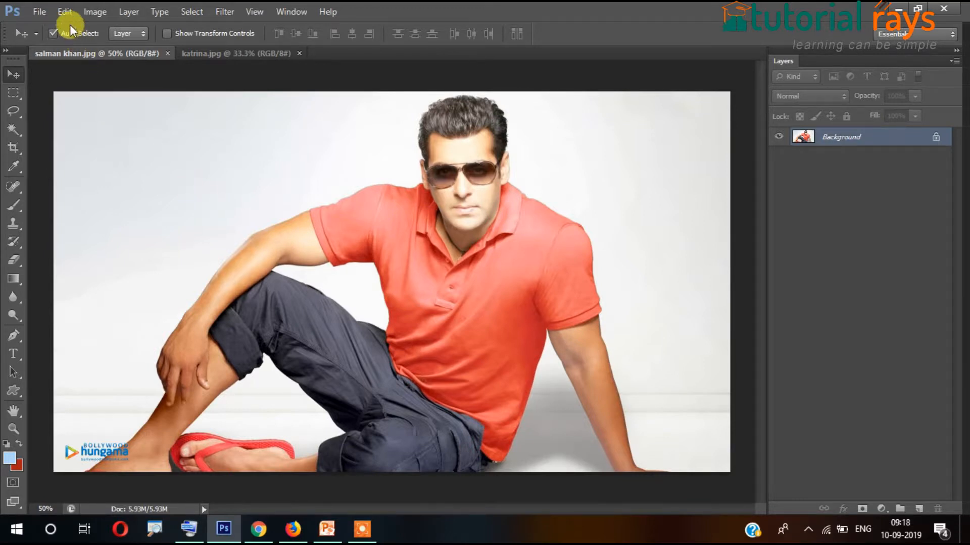
pyautogui.click(66, 13)
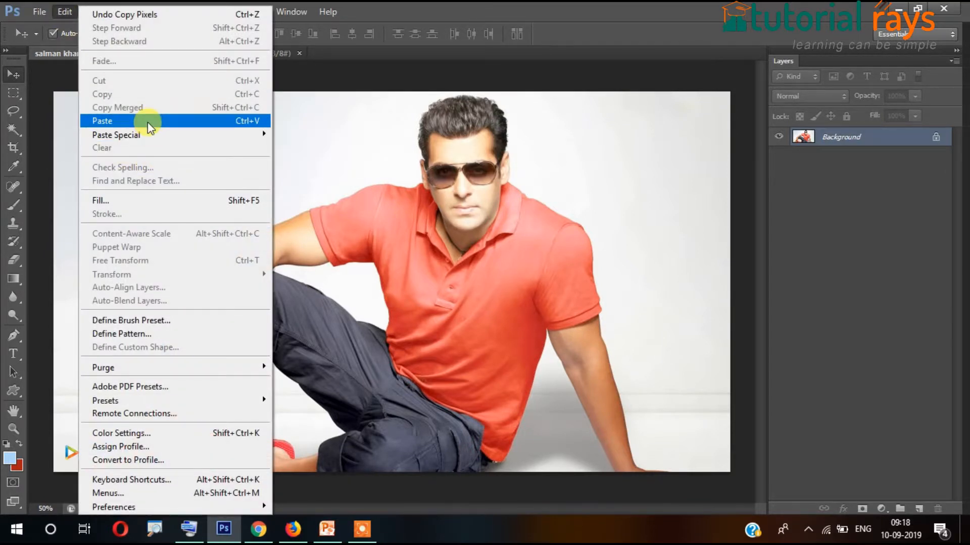
pyautogui.click(148, 120)
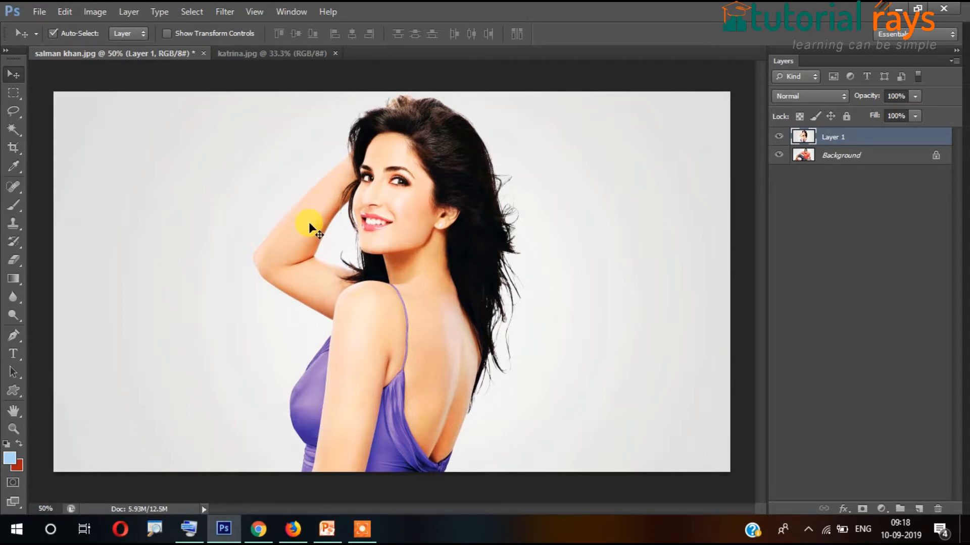
# Free Transform Layer 1 down to about 37% of its size, keeping its proportions, and place it in the upper-left area of the canvas.
pyautogui.click(189, 528)
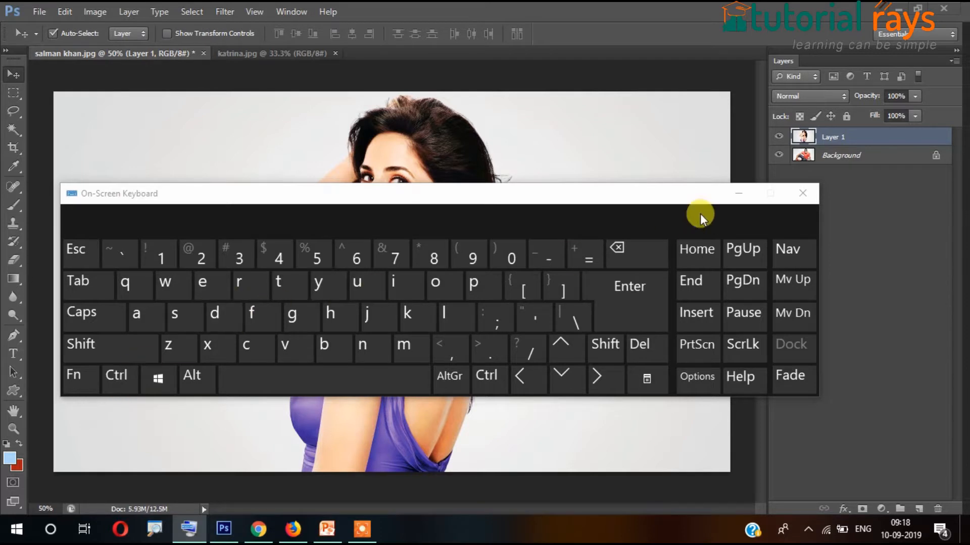
pyautogui.click(738, 193)
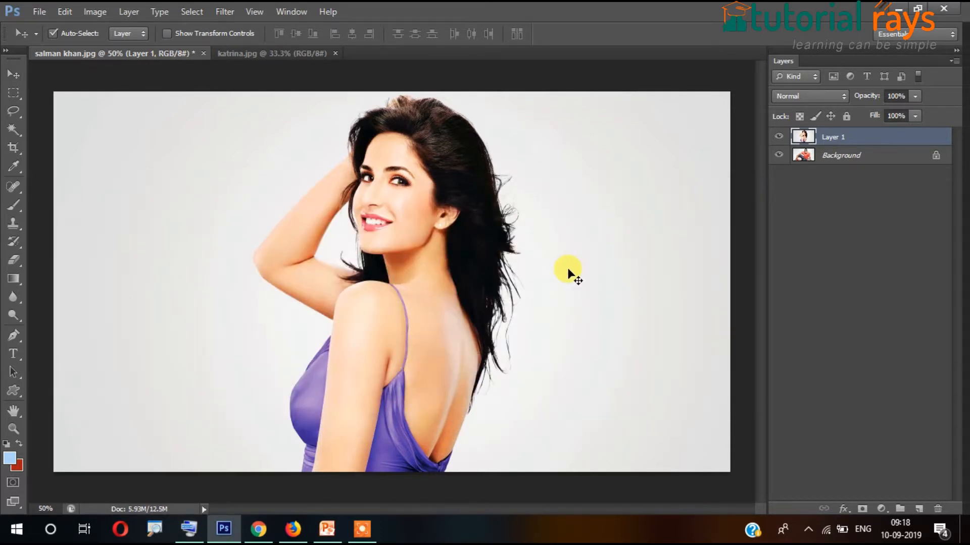
pyautogui.hotkey('ctrl', 't')
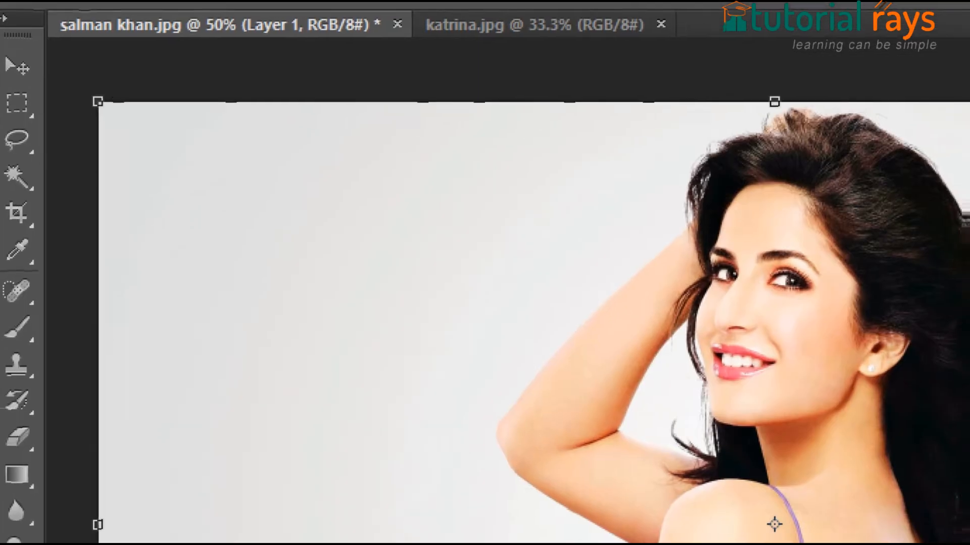
pyautogui.moveTo(98, 52)
pyautogui.mouseDown()
pyautogui.moveTo(69, 89)
pyautogui.moveTo(142, 180)
pyautogui.moveTo(185, 51)
pyautogui.moveTo(81, 45)
pyautogui.mouseUp()
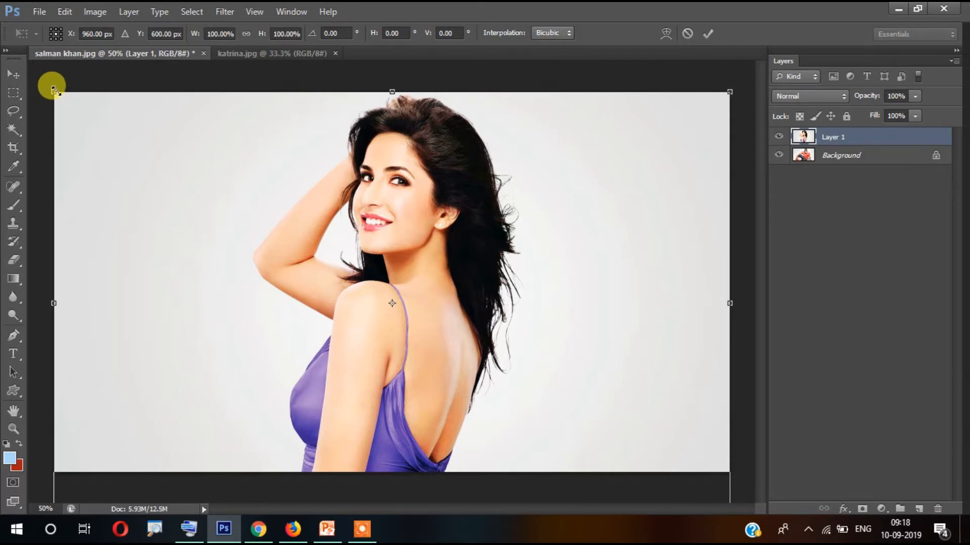
pyautogui.click(192, 526)
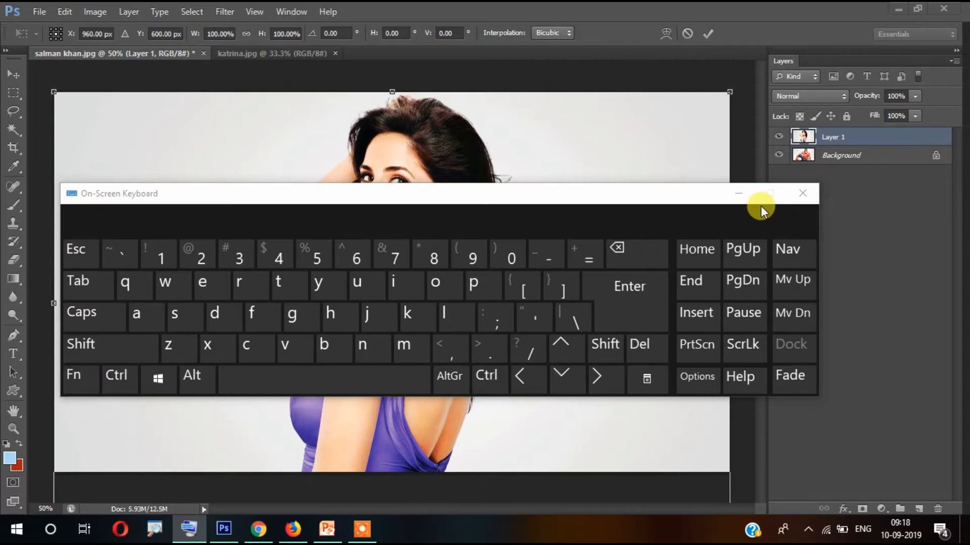
pyautogui.click(736, 194)
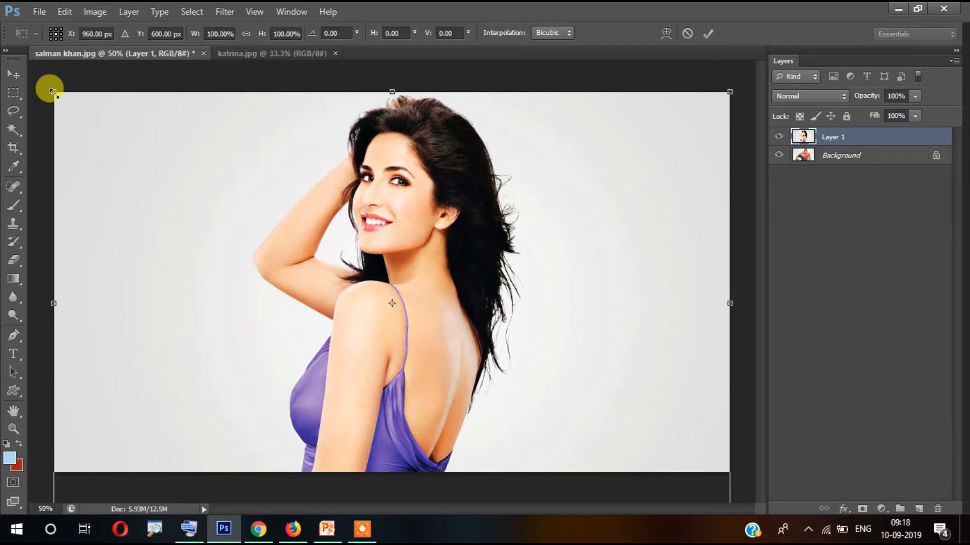
pyautogui.moveTo(54, 93); pyautogui.dragTo(519, 293)
pyautogui.moveTo(554, 416); pyautogui.dragTo(169, 183)
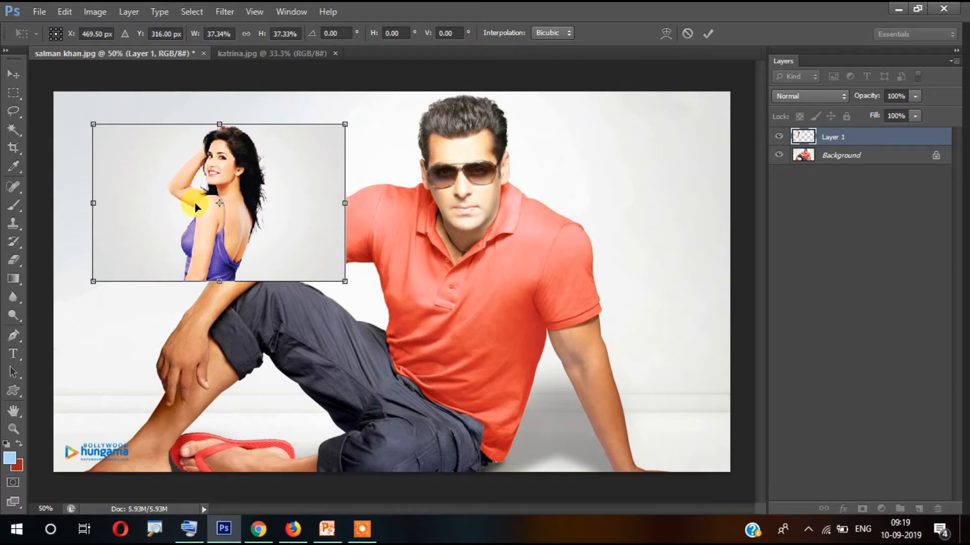
pyautogui.press('Return')
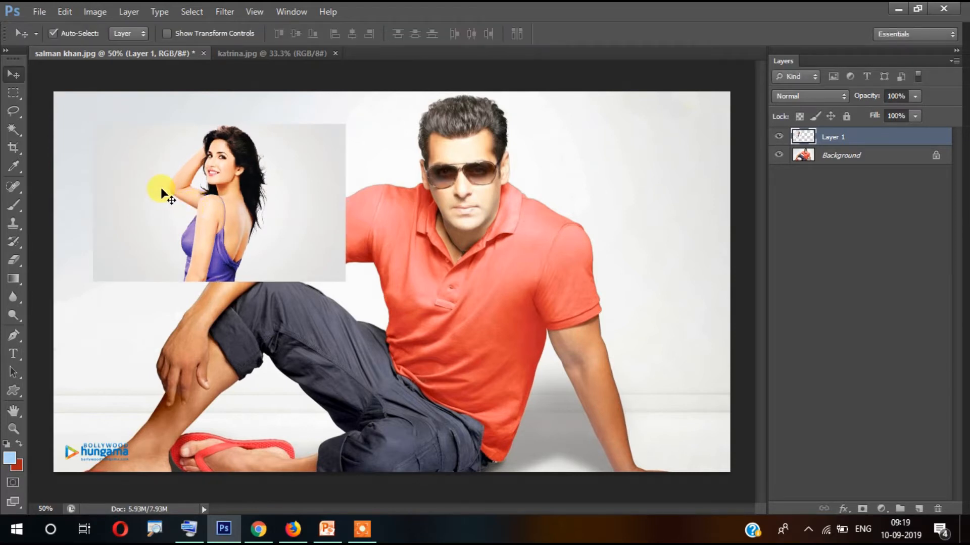
# Reposition the reduced Layer 1 picture left of the canvas centre, overlapping part of the man's face and his shoulder.
pyautogui.moveTo(161, 189); pyautogui.dragTo(150, 168)
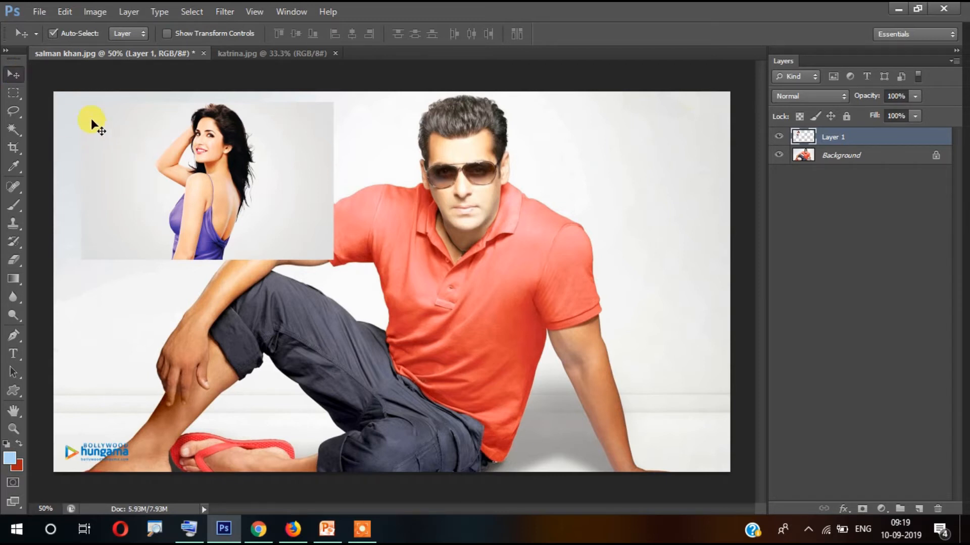
pyautogui.moveTo(93, 123); pyautogui.dragTo(145, 185)
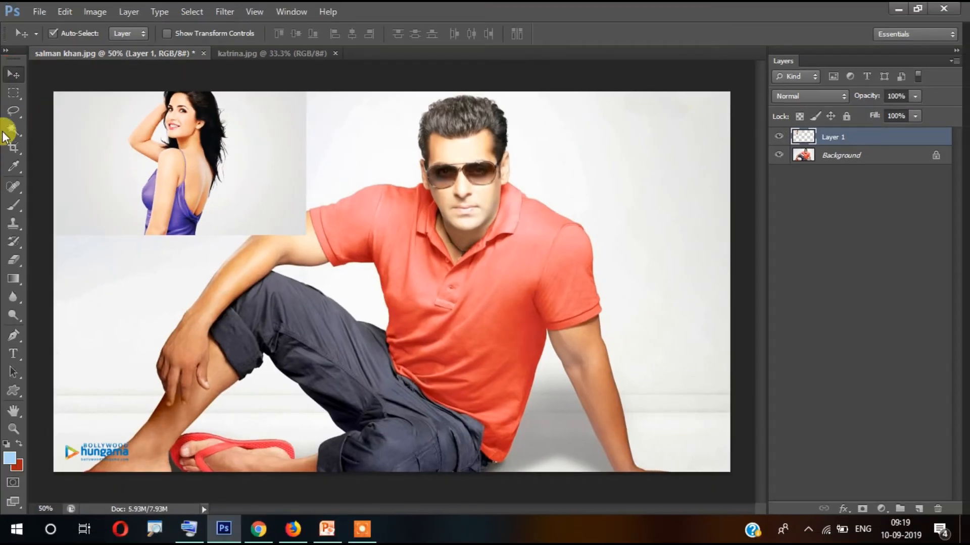
pyautogui.moveTo(200, 169); pyautogui.dragTo(236, 189)
pyautogui.moveTo(388, 254); pyautogui.dragTo(319, 296)
pyautogui.moveTo(323, 335); pyautogui.dragTo(314, 234)
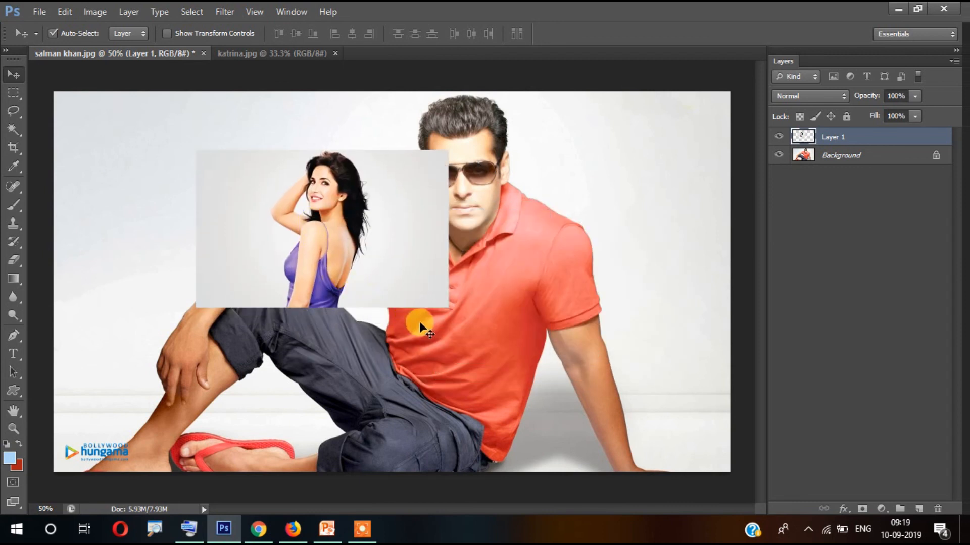